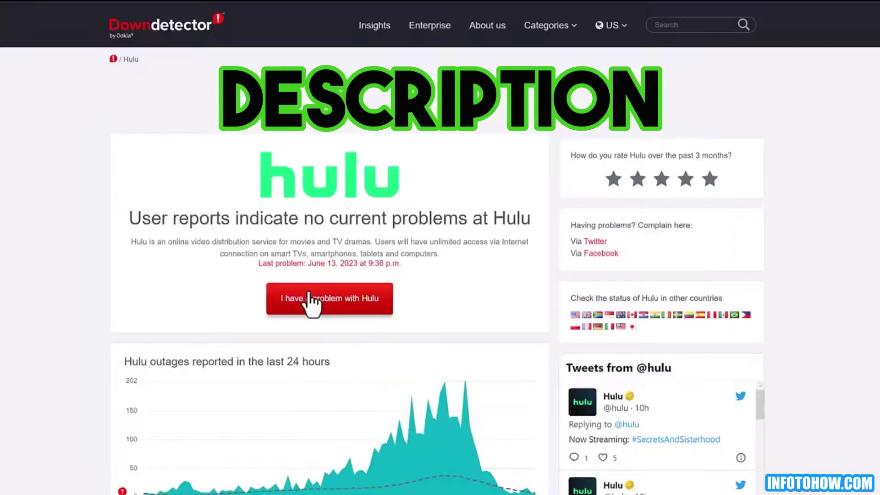
- Start a Hulu problem report on Downdetector and choose App as what isn't working
{"action": "left_click", "coordinate": [309, 295]}
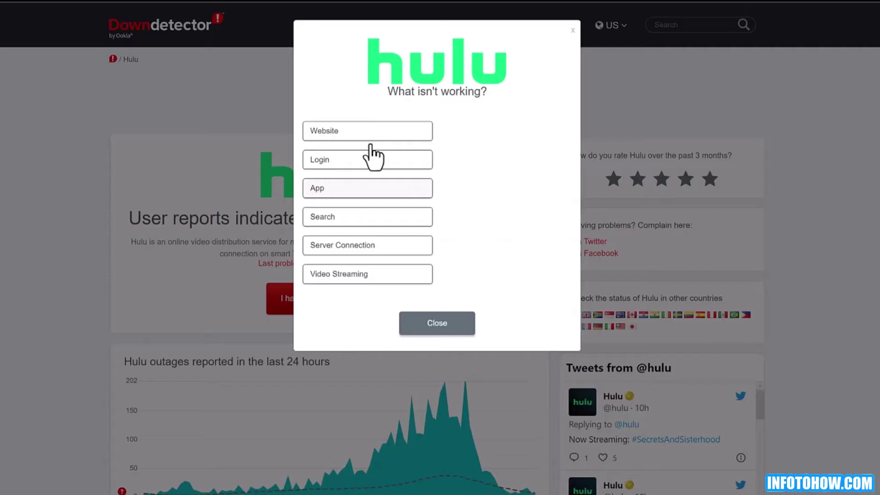
{"action": "left_click", "coordinate": [333, 193]}
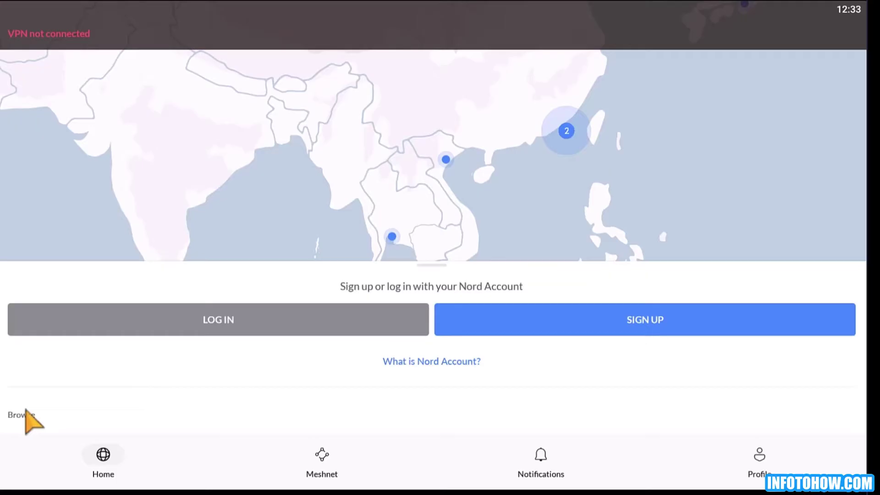
- Switch to the NordVPN app and look through its browse options and list of server countries
{"action": "scroll", "coordinate": [26, 412], "scroll_direction": "down", "scroll_amount": 3}
{"action": "scroll", "coordinate": [26, 415], "scroll_direction": "down", "scroll_amount": 3}
{"action": "scroll", "coordinate": [26, 406], "scroll_direction": "down", "scroll_amount": 4}
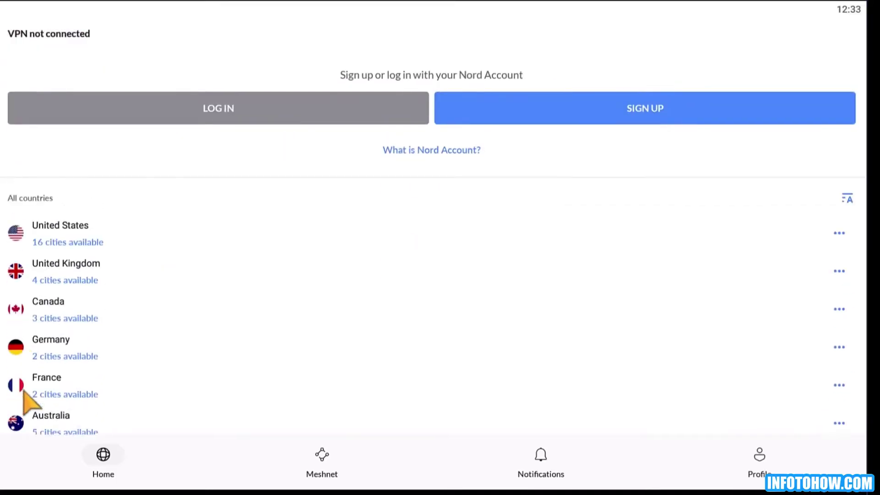
{"action": "scroll", "coordinate": [24, 390], "scroll_direction": "up", "scroll_amount": 4}
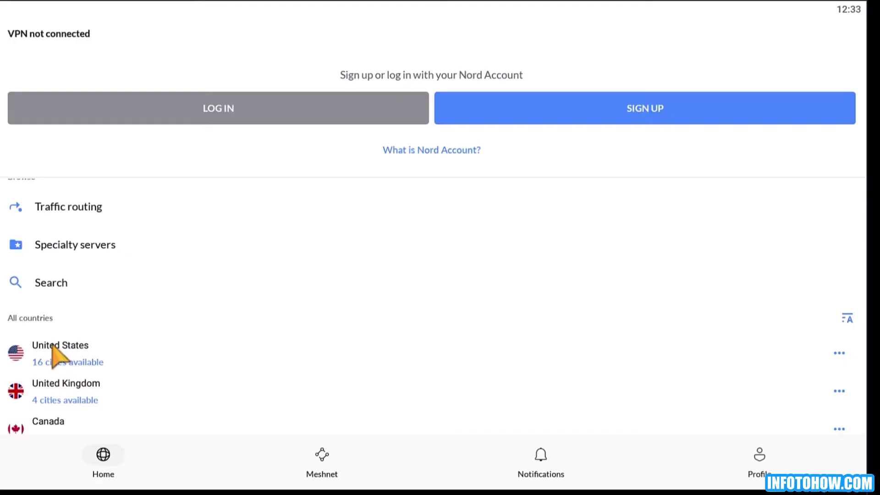
{"action": "scroll", "coordinate": [52, 347], "scroll_direction": "up", "scroll_amount": 3}
{"action": "scroll", "coordinate": [52, 346], "scroll_direction": "down", "scroll_amount": 3}
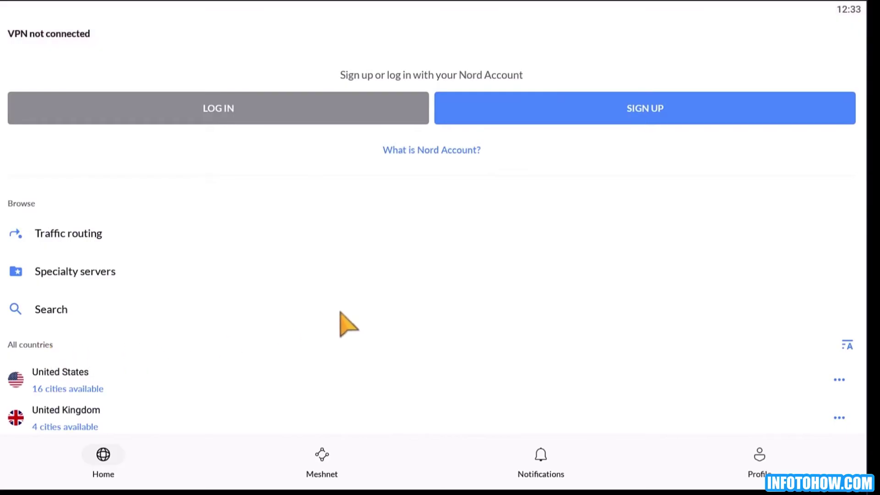
{"action": "scroll", "coordinate": [52, 345], "scroll_direction": "down", "scroll_amount": 1}
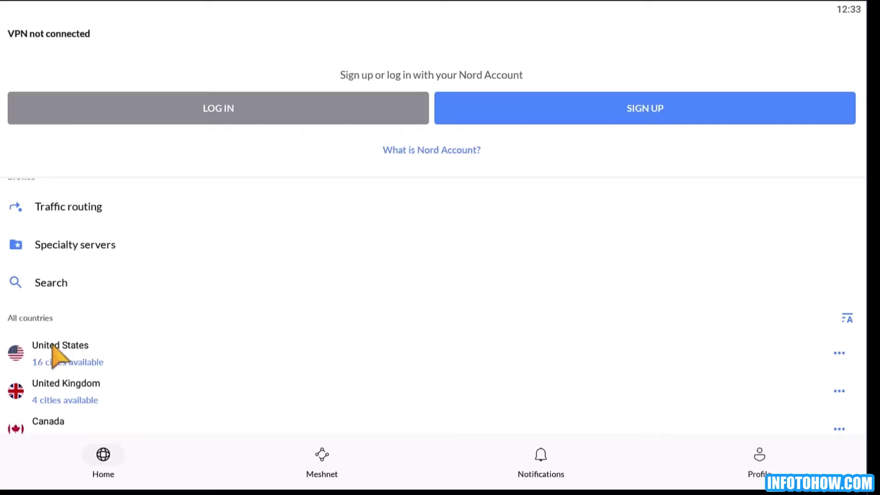
{"action": "scroll", "coordinate": [52, 347], "scroll_direction": "up", "scroll_amount": 3}
{"action": "scroll", "coordinate": [52, 346], "scroll_direction": "down", "scroll_amount": 3}
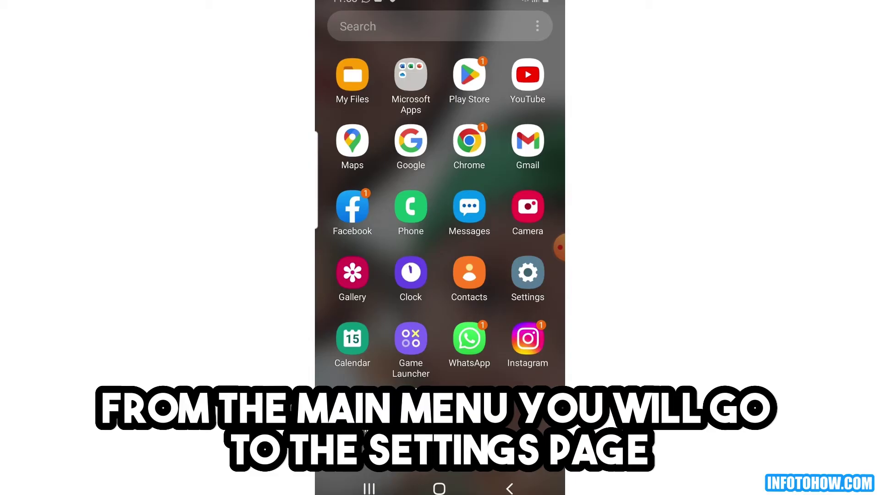
- Open the storage details of the AR Emoji app in the phone's settings
{"action": "left_click", "coordinate": [528, 272]}
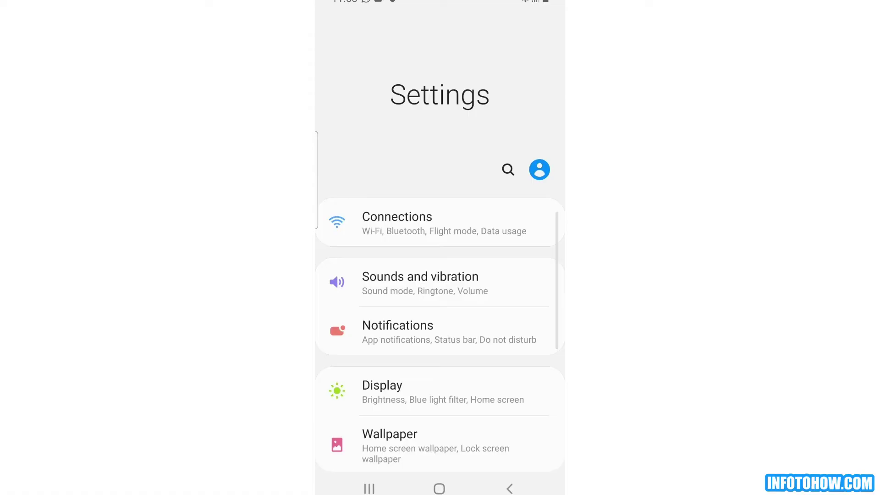
{"action": "scroll", "coordinate": [440, 275], "scroll_direction": "down", "scroll_amount": 8}
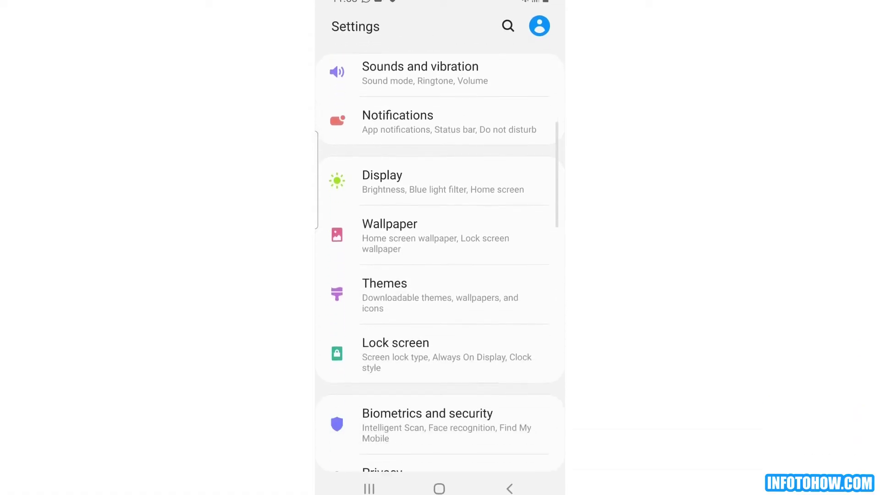
{"action": "scroll", "coordinate": [440, 264], "scroll_direction": "down", "scroll_amount": 8}
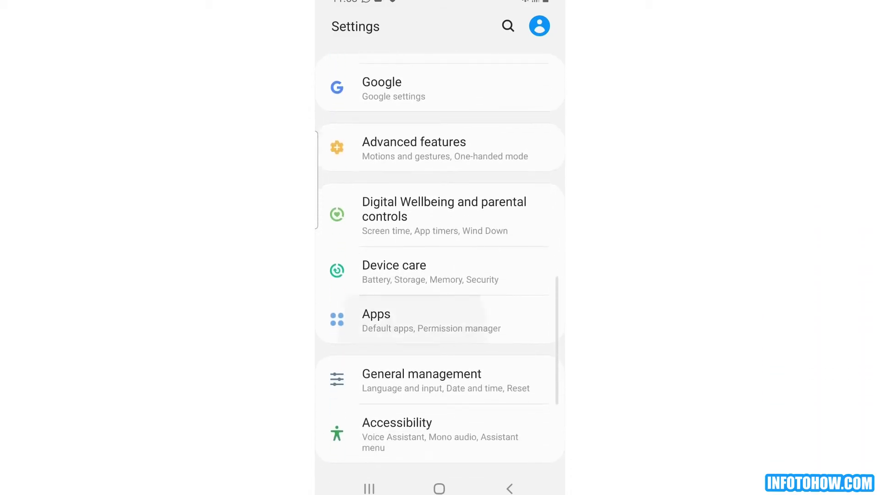
{"action": "left_click", "coordinate": [440, 319]}
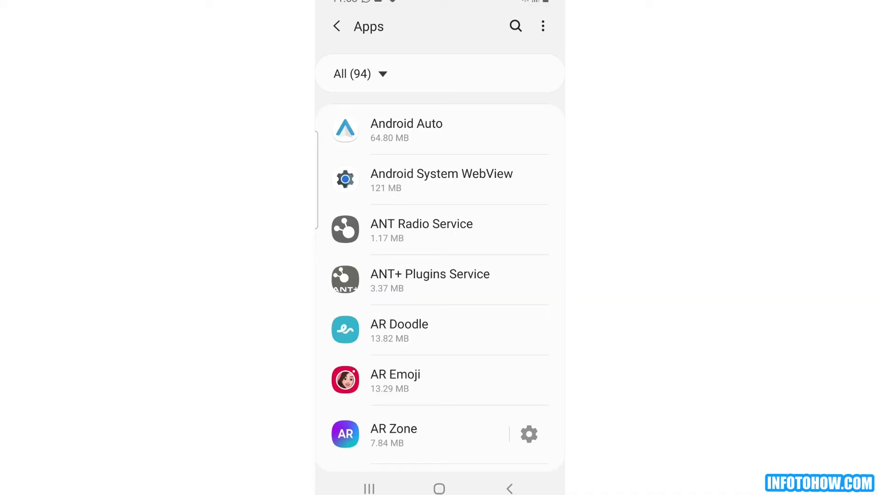
{"action": "left_click", "coordinate": [396, 379]}
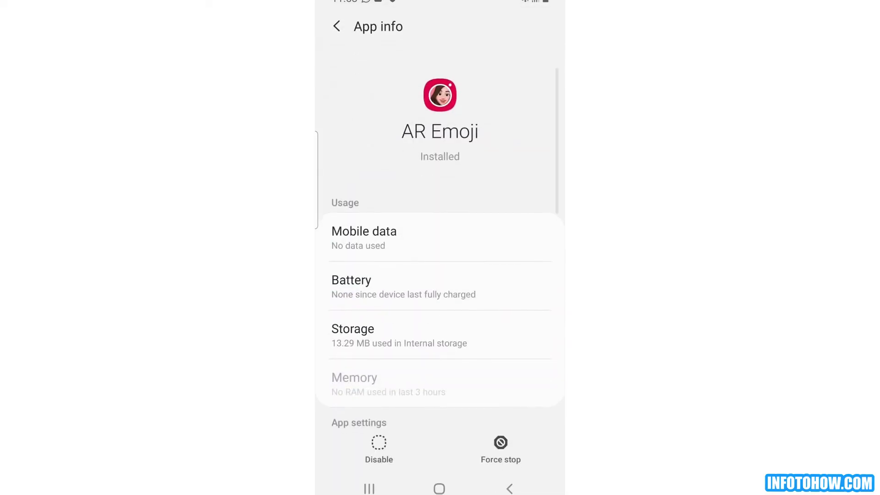
{"action": "left_click", "coordinate": [399, 335]}
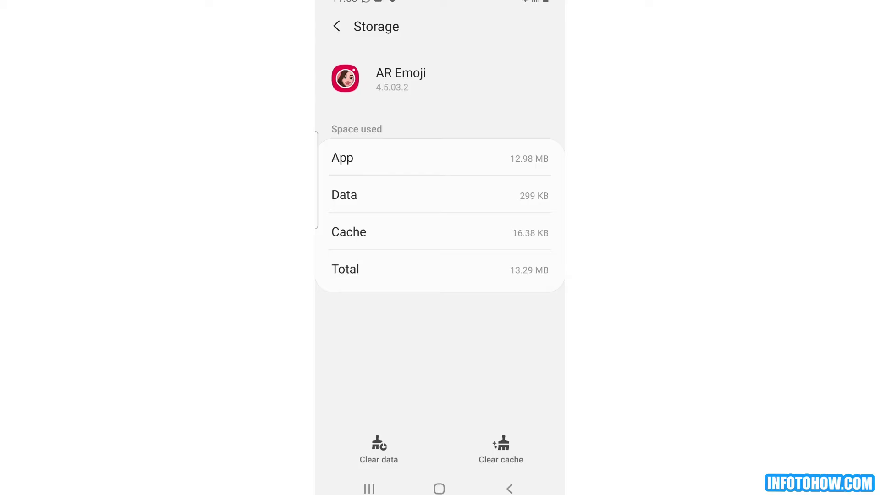
- Delete all AR Emoji application data, confirm the deletion, and clear the app's cache
{"action": "left_click", "coordinate": [379, 449]}
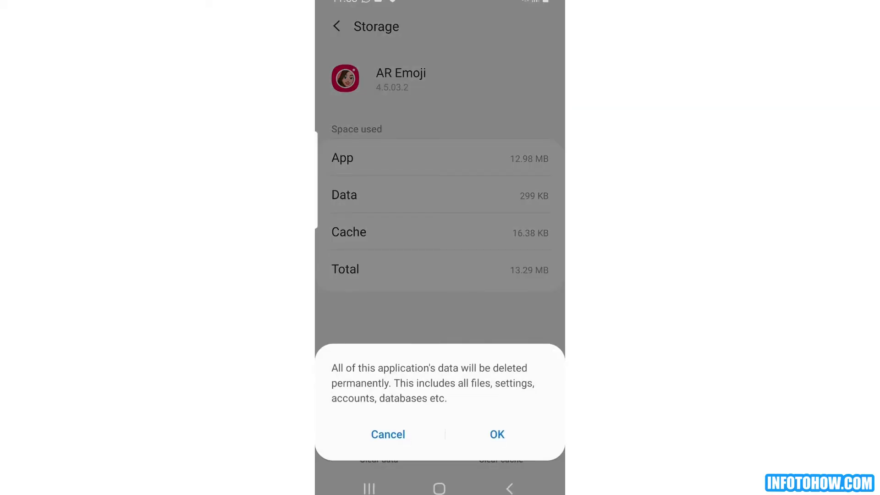
{"action": "left_click", "coordinate": [496, 434]}
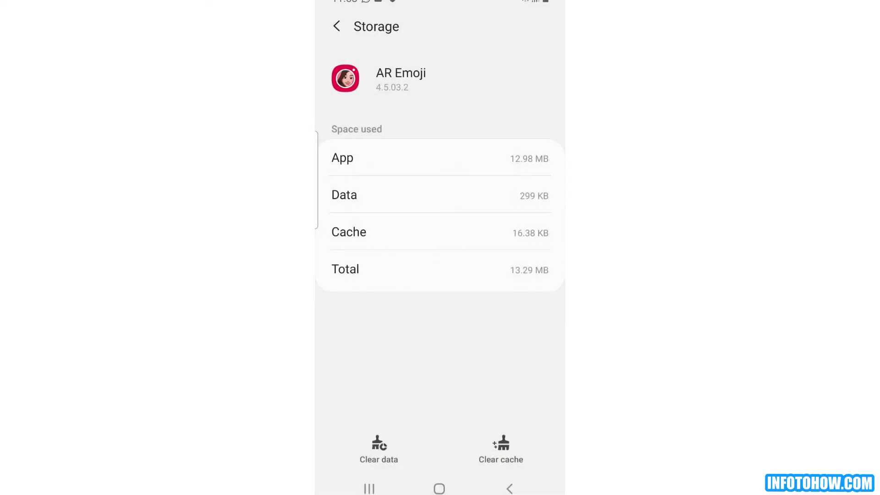
{"action": "left_click", "coordinate": [501, 448]}
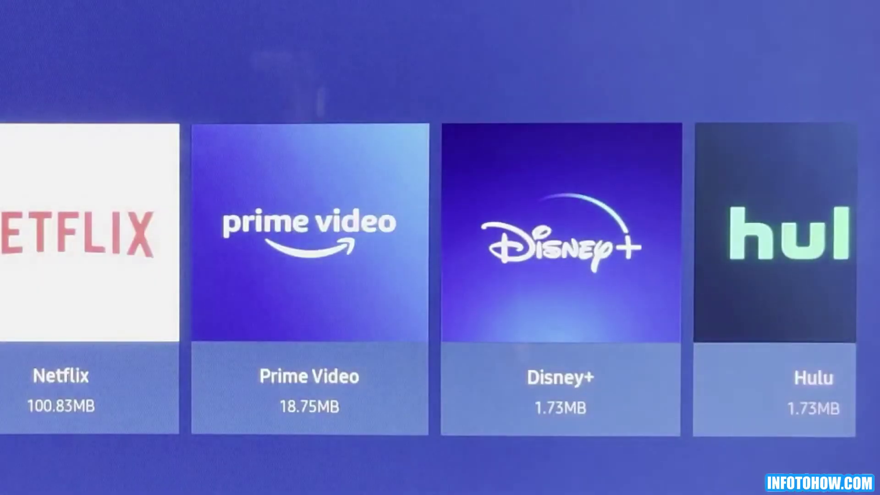
- Select Hulu among the TV's installed apps and open its details view
{"action": "key", "text": "Right"}
{"action": "key", "text": "Right"}
{"action": "key", "text": "Right"}
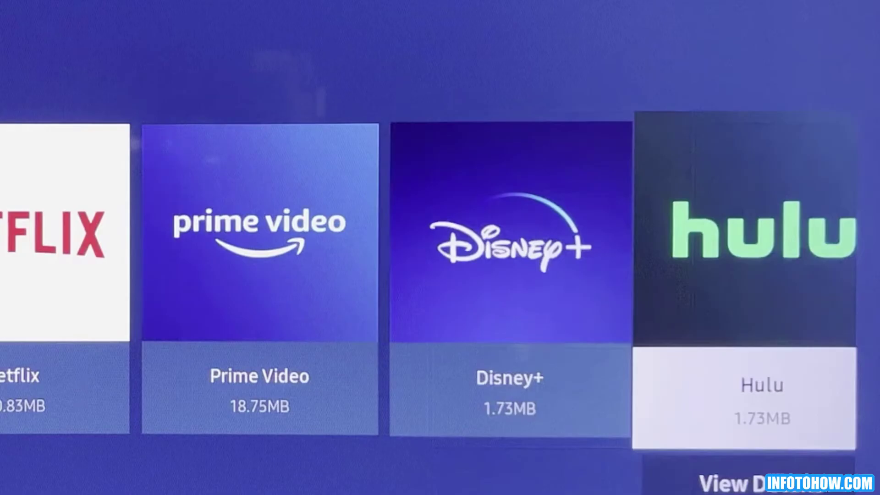
{"action": "key", "text": "Down"}
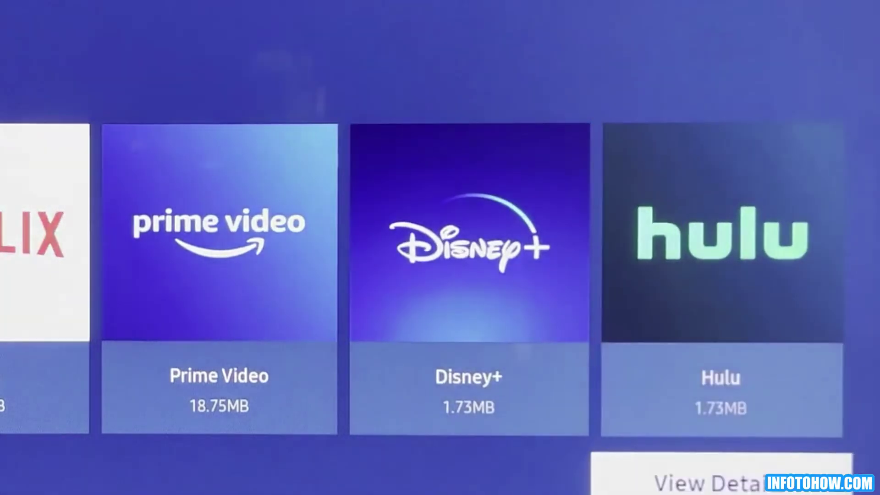
{"action": "key", "text": "Return"}
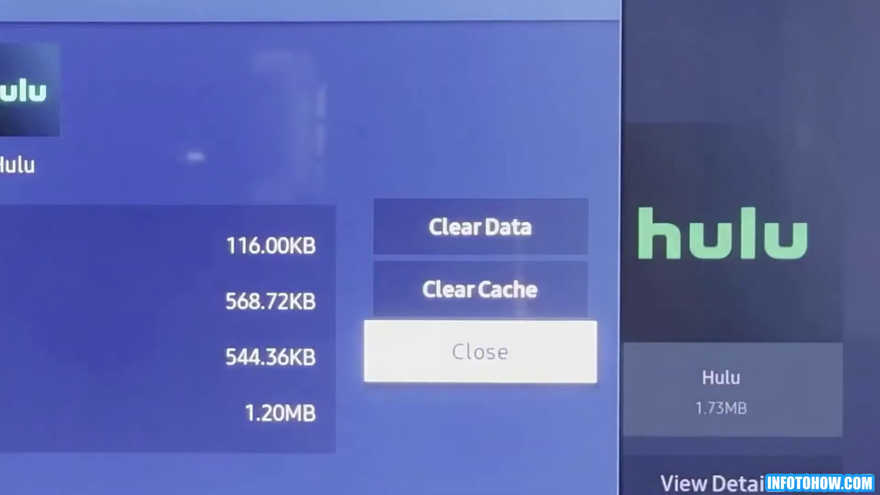
- Clear the Hulu app's data and cache on the TV
{"action": "key", "text": "Up"}
{"action": "key", "text": "Up"}
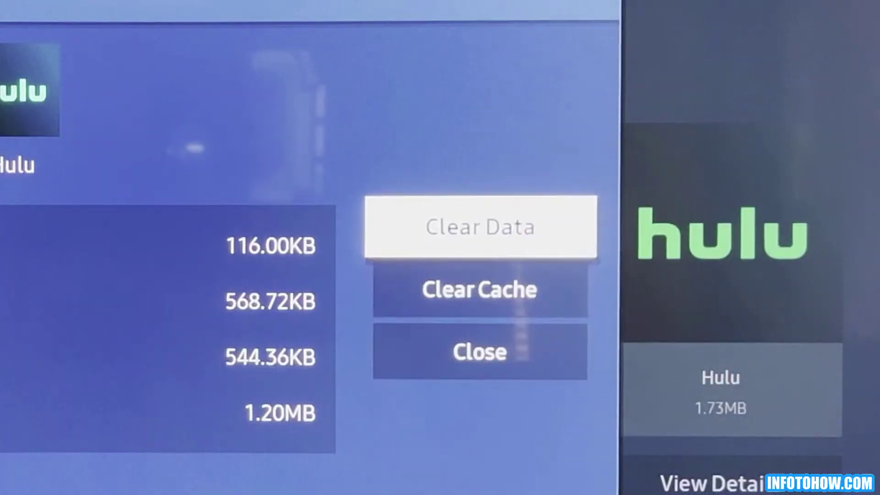
{"action": "key", "text": "Return"}
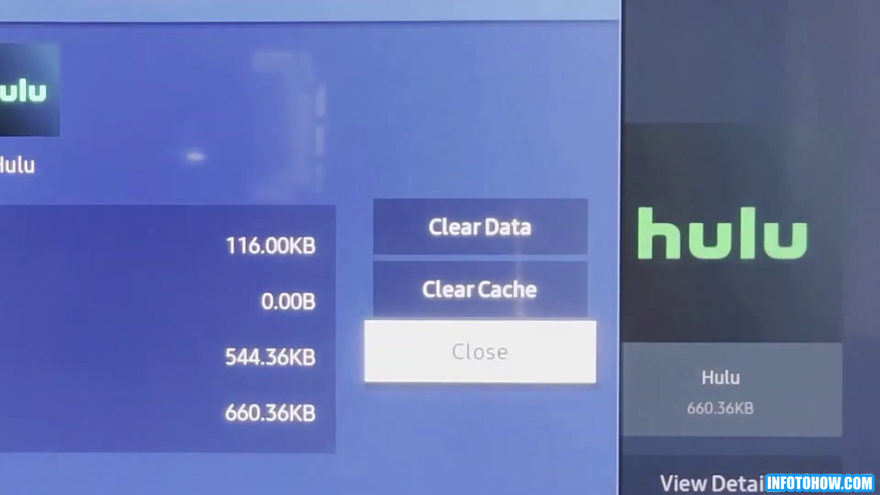
{"action": "key", "text": "Up"}
{"action": "key", "text": "Return"}
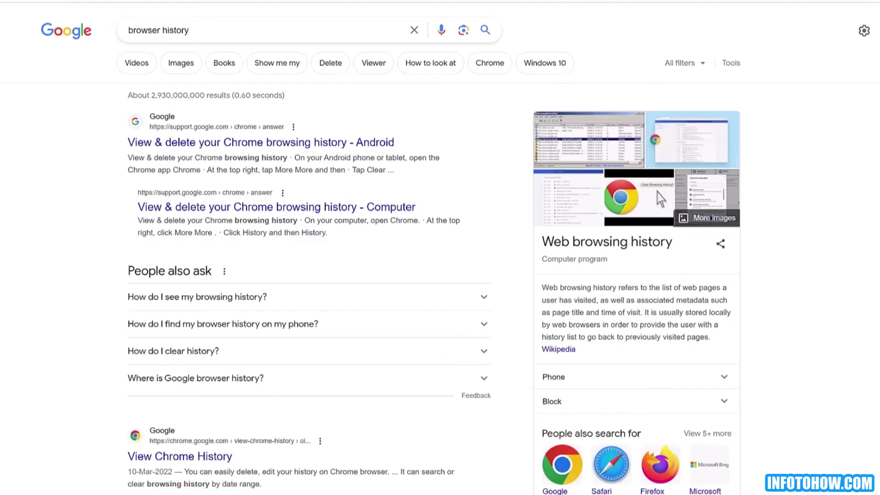
- Open Chrome's advanced options for clearing browsing data and set the time range to All time
{"action": "key", "text": "ctrl+h"}
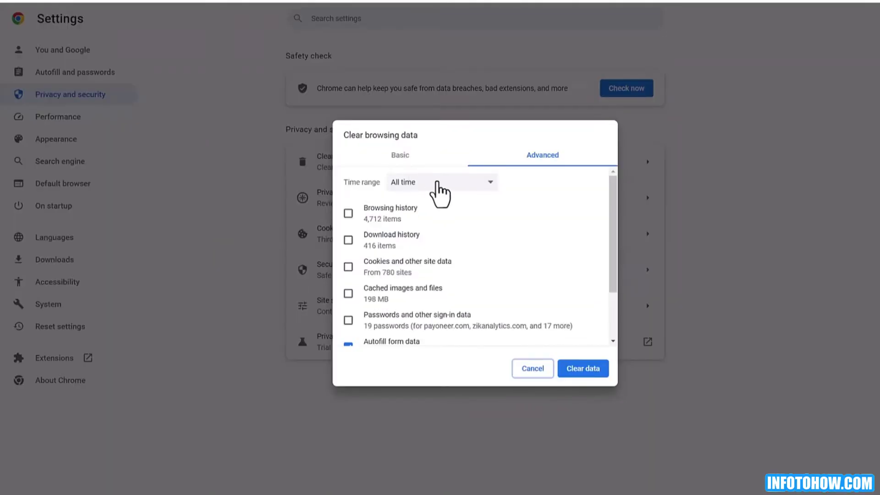
{"action": "left_click", "coordinate": [436, 184]}
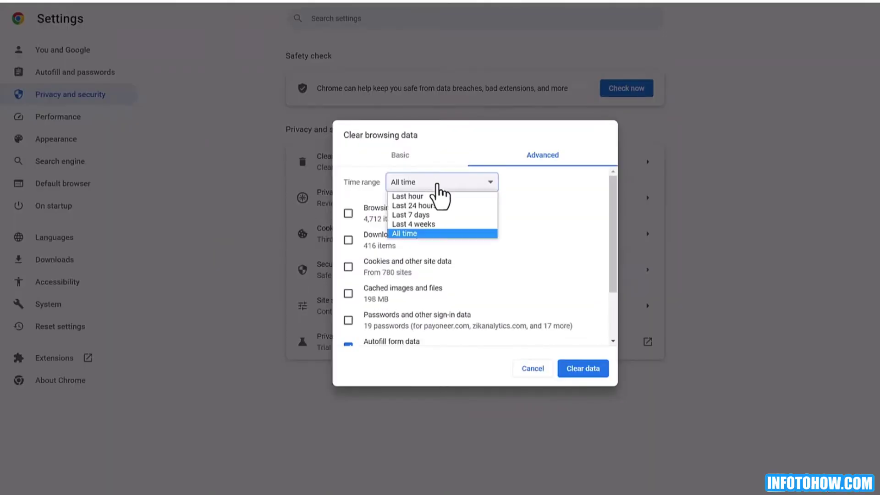
{"action": "left_click", "coordinate": [426, 233]}
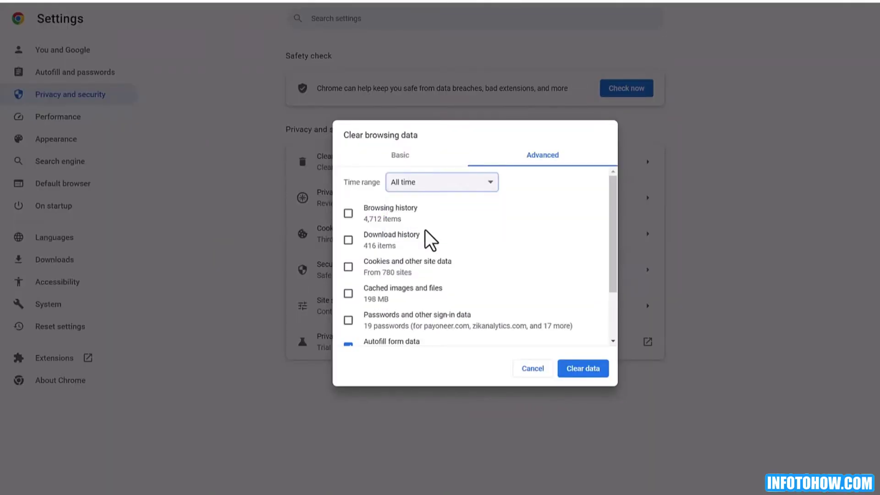
- Include browsing and download history, cookies, cached files, passwords, site settings and hosted app data, and clear the selected data
{"action": "left_click", "coordinate": [349, 213]}
{"action": "left_click", "coordinate": [348, 240]}
{"action": "left_click", "coordinate": [349, 267]}
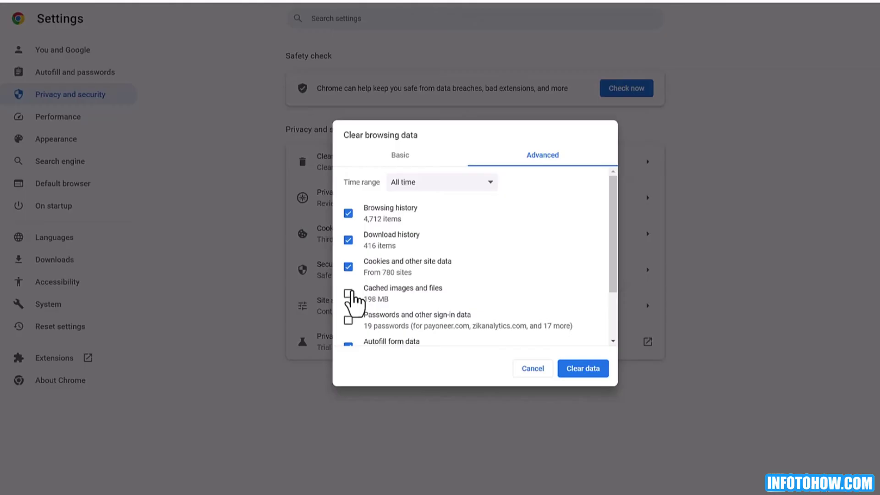
{"action": "left_click", "coordinate": [348, 293]}
{"action": "left_click", "coordinate": [348, 320]}
{"action": "scroll", "coordinate": [492, 330], "scroll_direction": "down", "scroll_amount": 1}
{"action": "scroll", "coordinate": [492, 329], "scroll_direction": "down", "scroll_amount": 2}
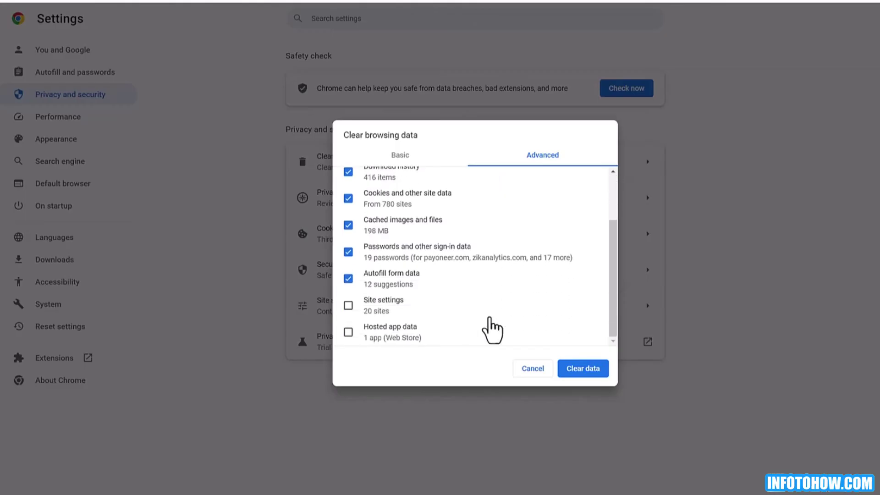
{"action": "left_click", "coordinate": [349, 306]}
{"action": "left_click", "coordinate": [349, 333]}
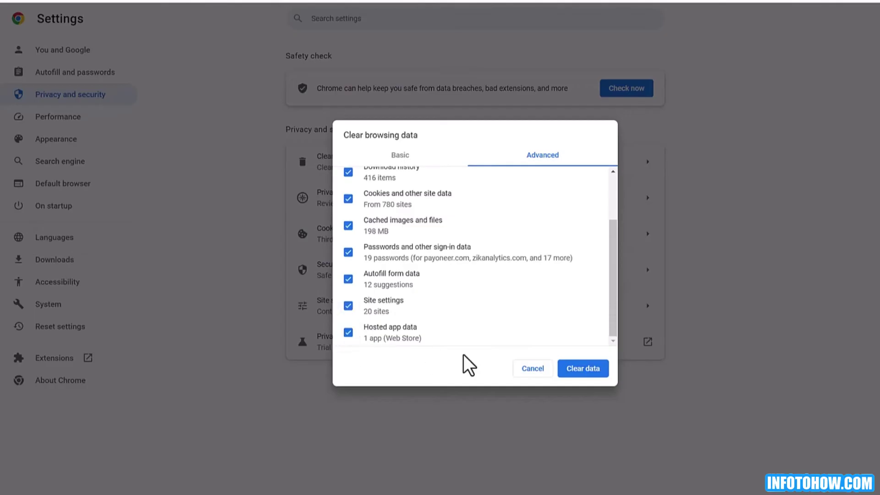
{"action": "left_click", "coordinate": [583, 370]}
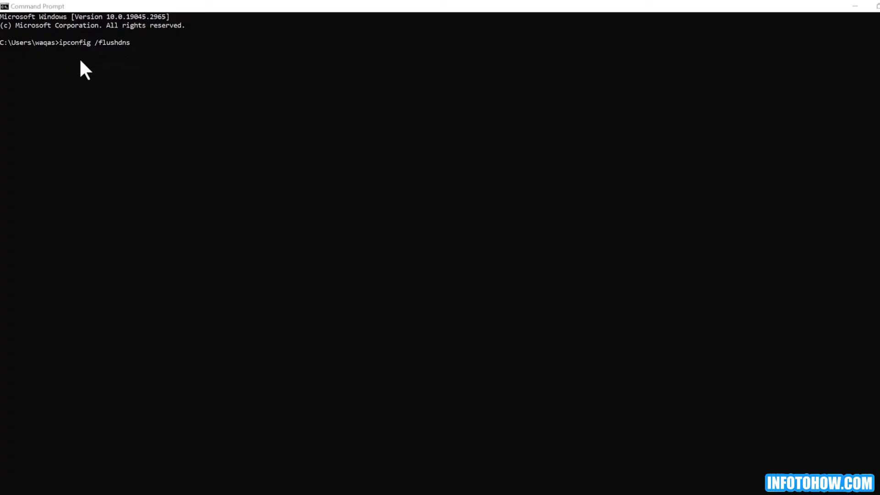
- Flush the DNS resolver cache in Command Prompt with ipconfig /flushdns
{"action": "left_click", "coordinate": [131, 43]}
{"action": "key", "text": "Return"}
{"action": "key", "text": "Return"}
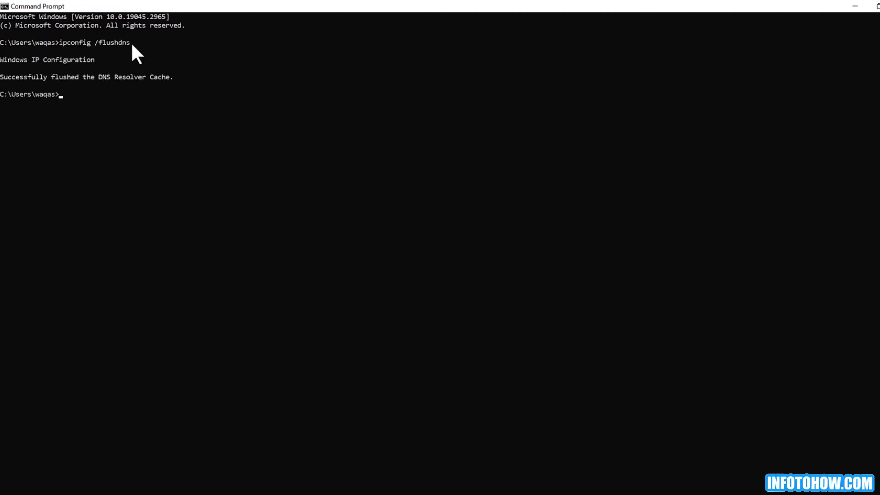
- Release the computer's IP configuration with ipconfig /release and enter the ipconfig /renew command
{"action": "type", "text": "ipconfig /release"}
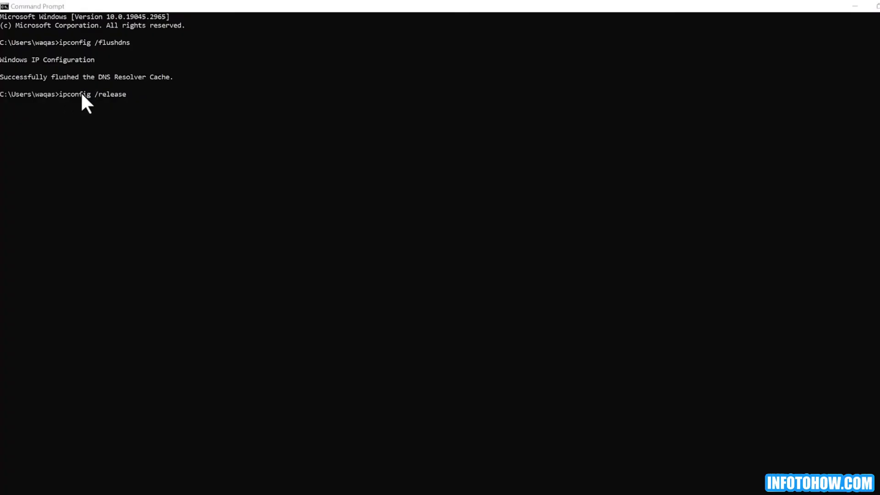
{"action": "left_click", "coordinate": [128, 95]}
{"action": "left_click", "coordinate": [126, 95]}
{"action": "key", "text": "Return"}
{"action": "key", "text": "Return"}
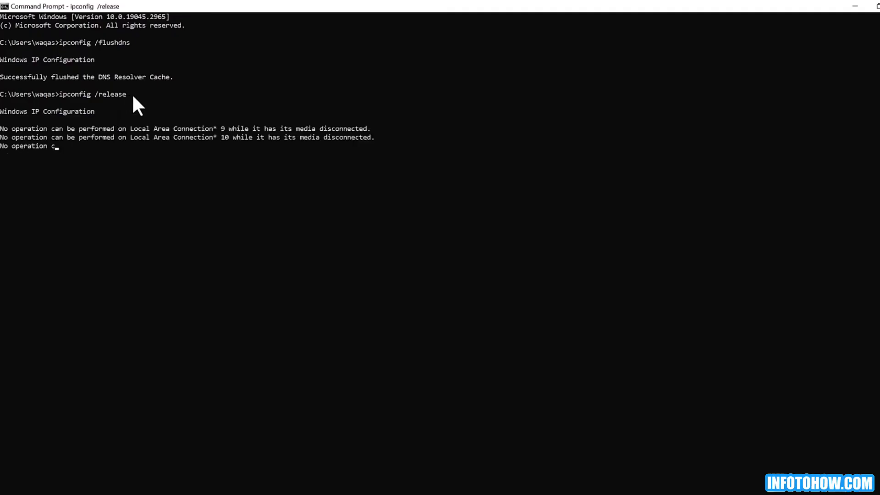
{"action": "type", "text": "ipconfig /renew"}
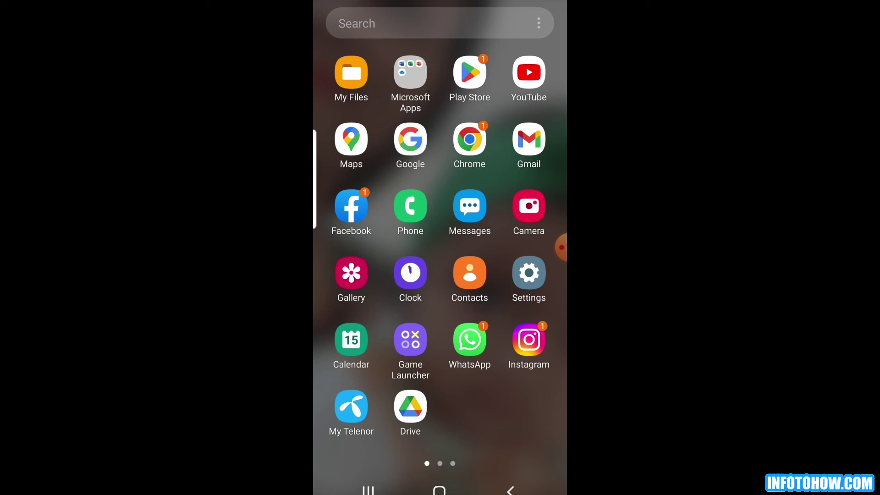
- Open the list of installed apps in the phone's settings
{"action": "left_click", "coordinate": [529, 272]}
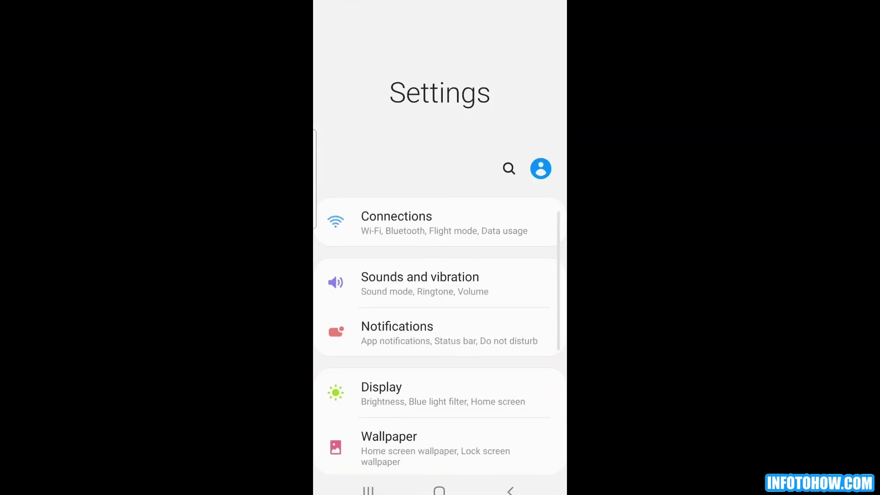
{"action": "scroll", "coordinate": [440, 263], "scroll_direction": "down", "scroll_amount": 5}
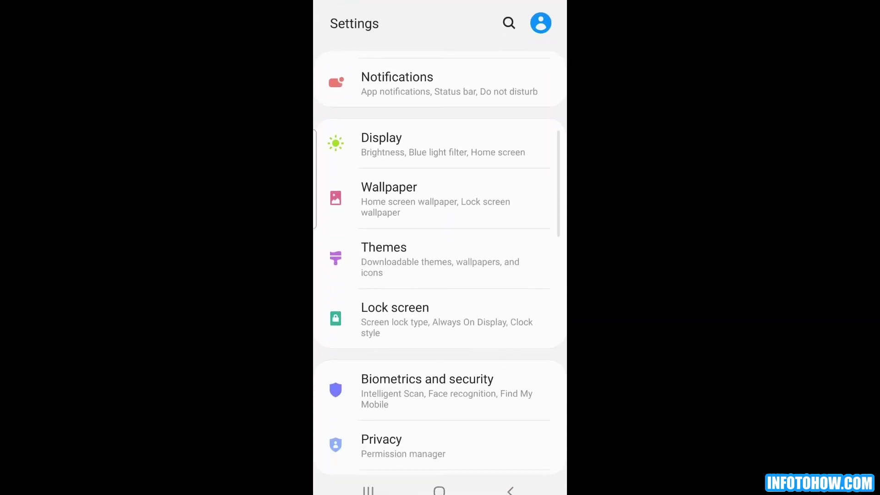
{"action": "scroll", "coordinate": [440, 264], "scroll_direction": "down", "scroll_amount": 3}
{"action": "scroll", "coordinate": [440, 264], "scroll_direction": "down", "scroll_amount": 8}
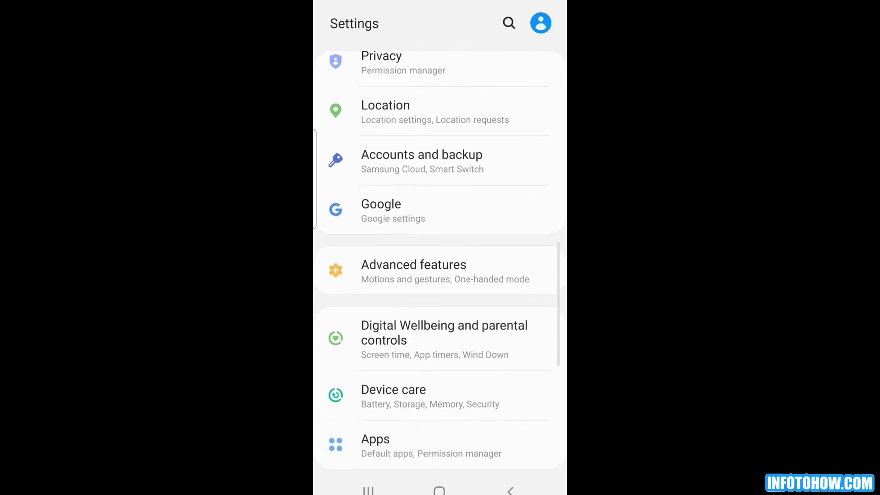
{"action": "left_click", "coordinate": [375, 317]}
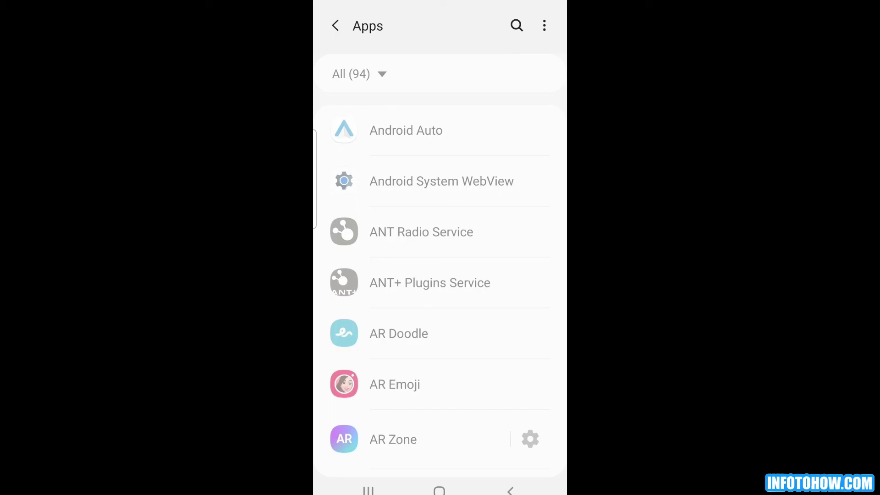